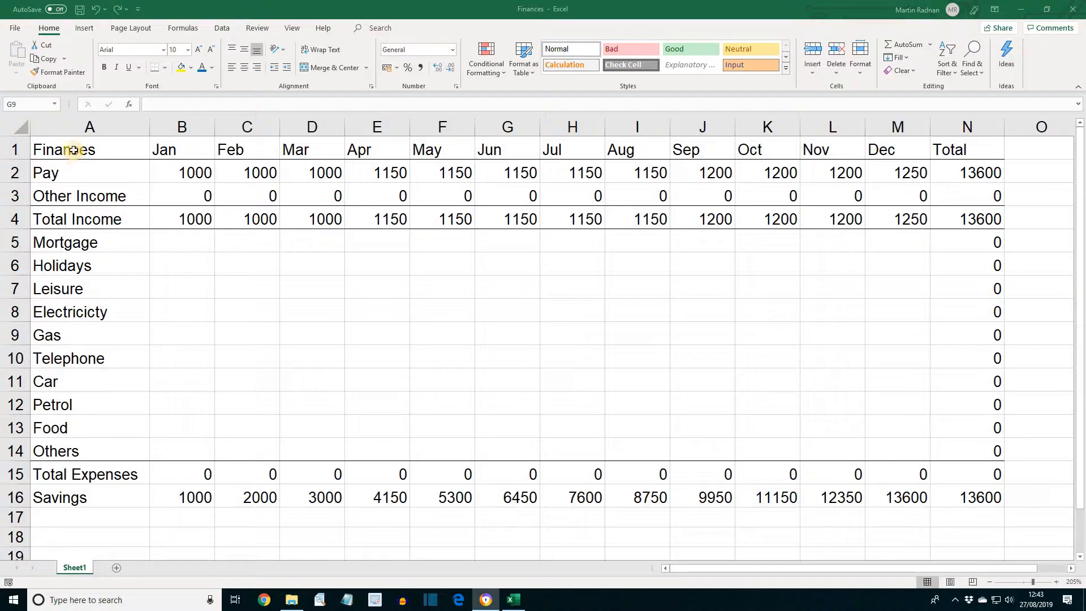
- Format the whole finances table, A1:N16, in italics with a blue font colour
{"action": "mouse_move", "coordinate": [74, 150]}
{"action": "left_mouse_down"}
{"action": "mouse_move", "coordinate": [903, 492]}
{"action": "mouse_move", "coordinate": [955, 497]}
{"action": "mouse_move", "coordinate": [938, 487]}
{"action": "left_mouse_up"}
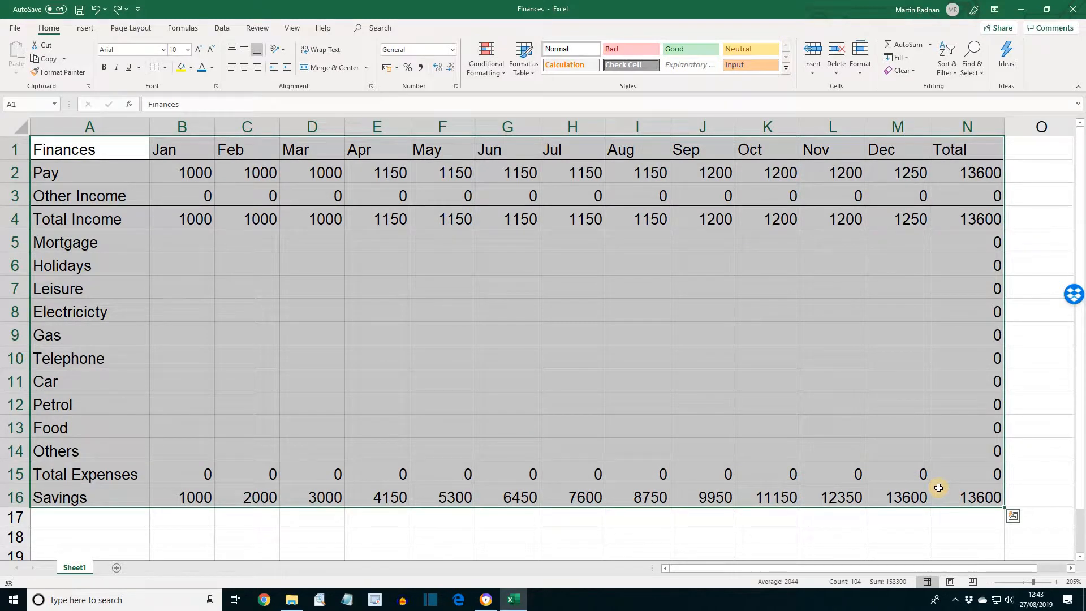
{"action": "left_click", "coordinate": [116, 67]}
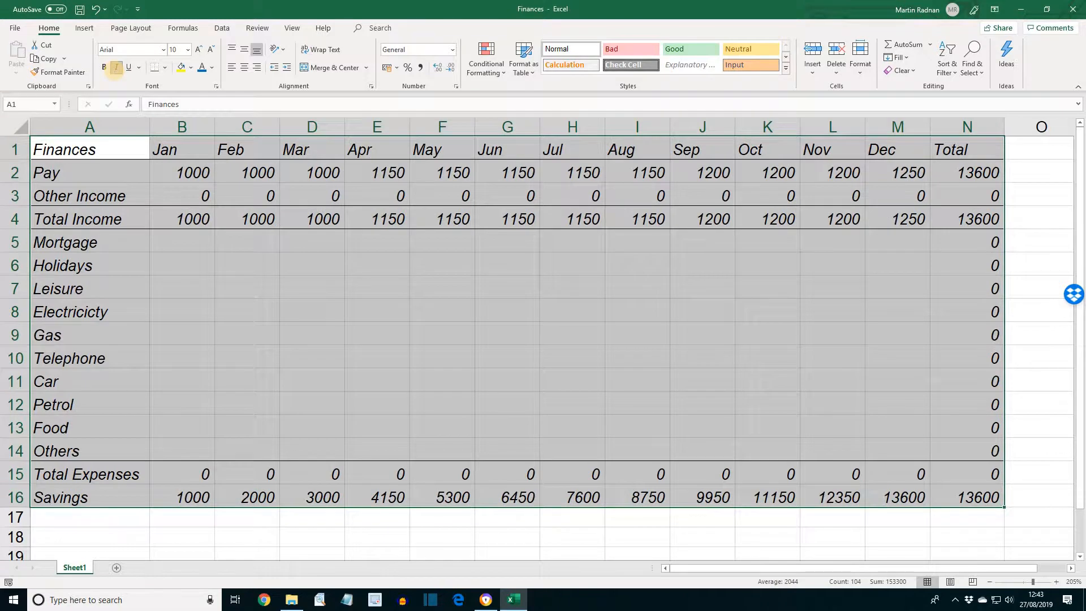
{"action": "left_click", "coordinate": [212, 71]}
{"action": "left_click", "coordinate": [271, 191]}
{"action": "left_click", "coordinate": [127, 175]}
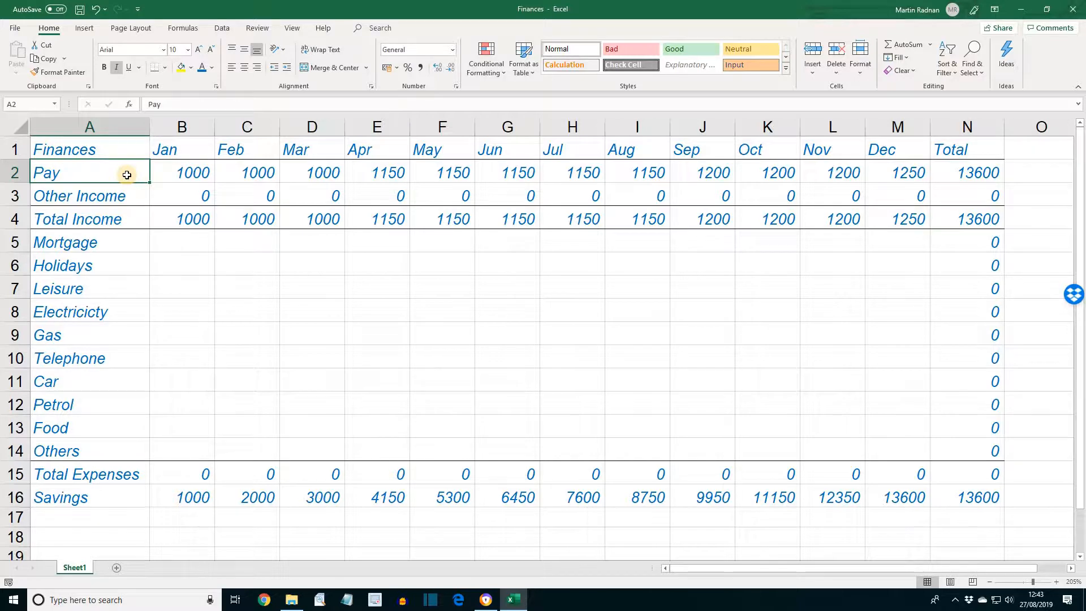
- Try pasting only the formats of cell A1 onto B2:B16 with Paste Special, and undo the paste
{"action": "left_click", "coordinate": [98, 152]}
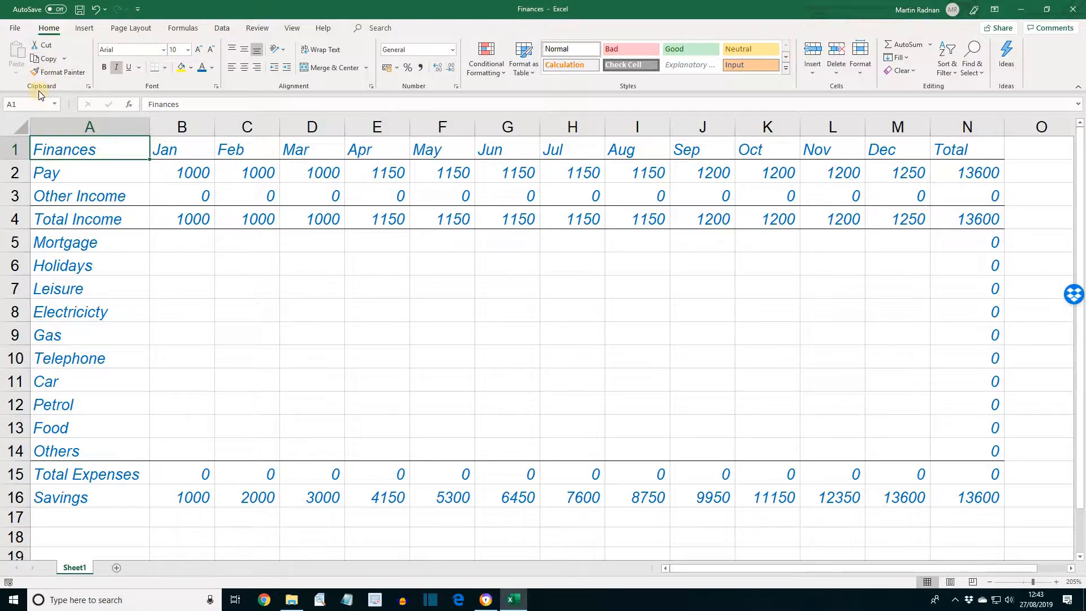
{"action": "left_click", "coordinate": [50, 59]}
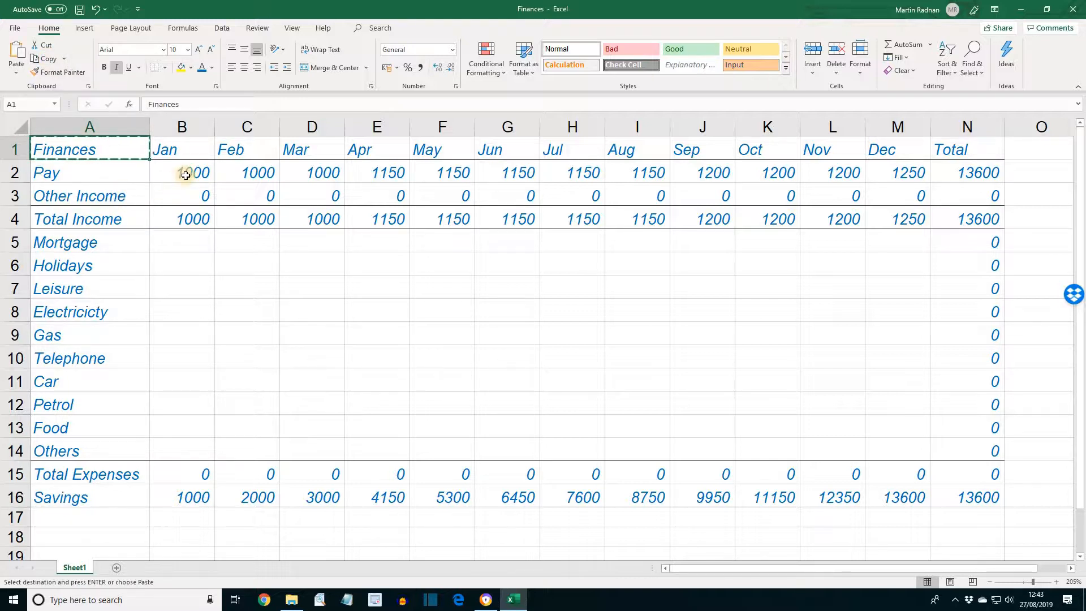
{"action": "left_click_drag", "start_coordinate": [187, 174], "coordinate": [213, 502]}
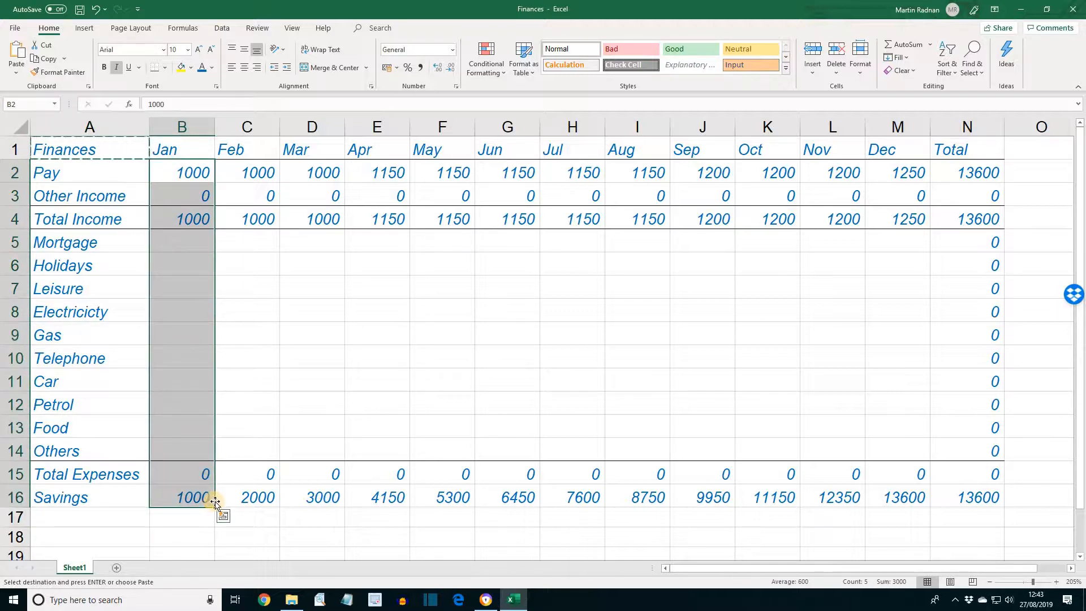
{"action": "left_click", "coordinate": [16, 79]}
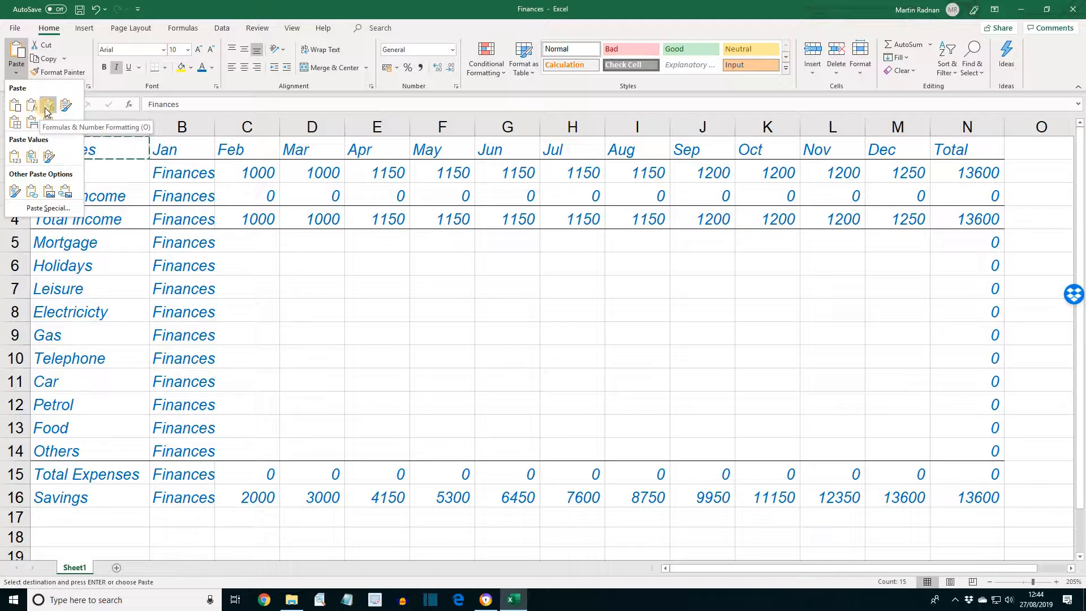
{"action": "left_click", "coordinate": [41, 209]}
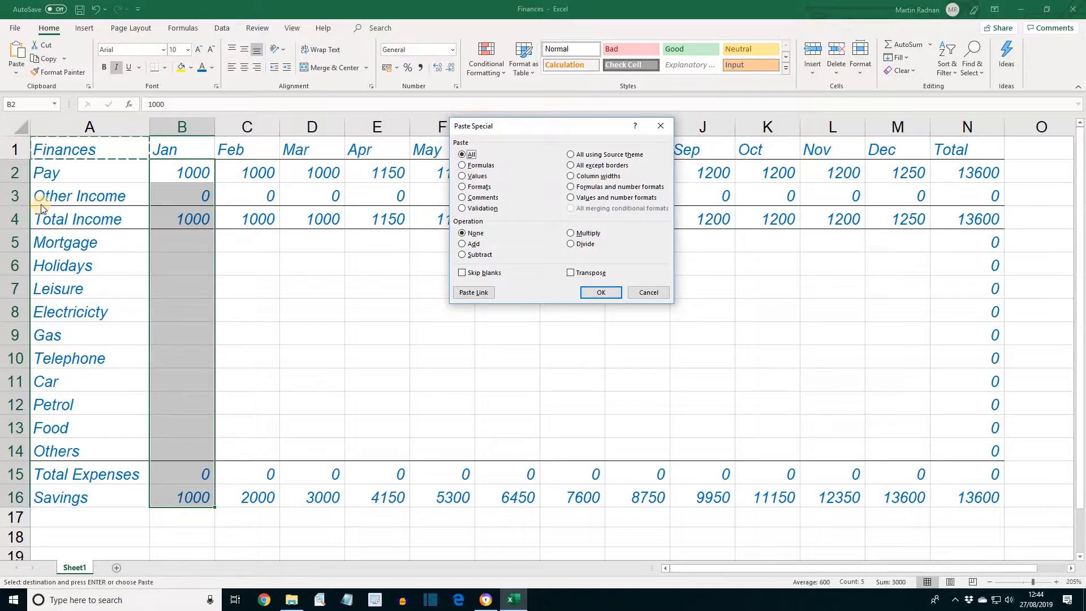
{"action": "left_click", "coordinate": [461, 187]}
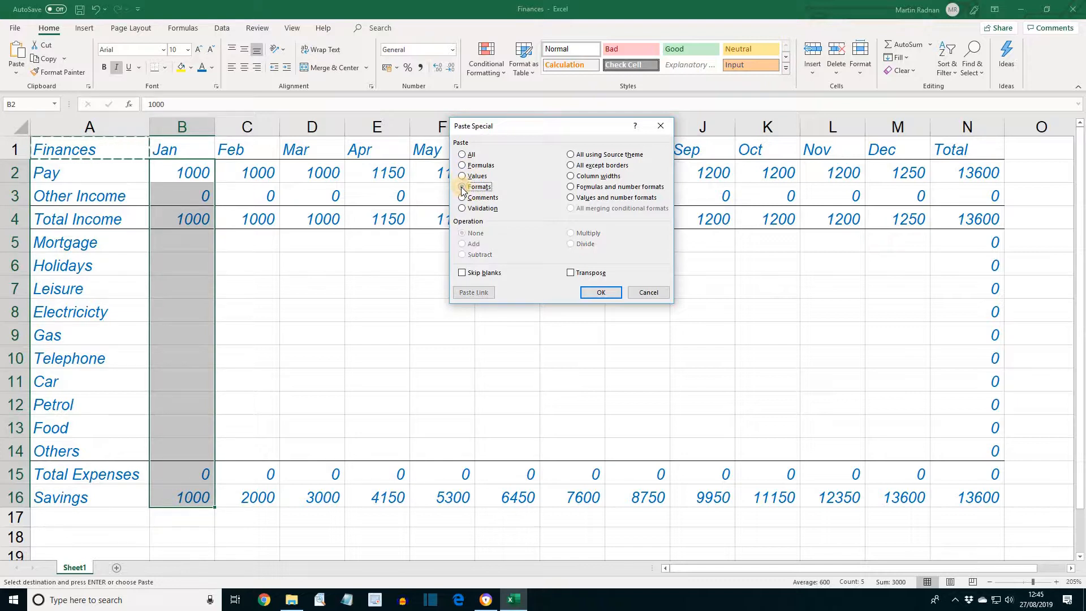
{"action": "left_click", "coordinate": [599, 293]}
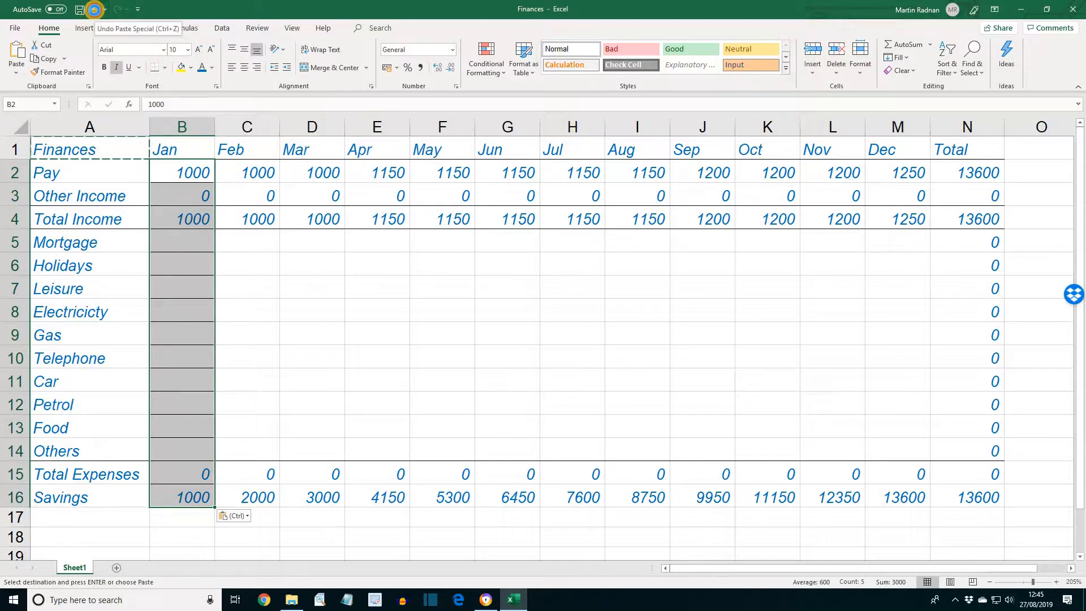
{"action": "left_click", "coordinate": [96, 13]}
{"action": "left_click", "coordinate": [237, 261]}
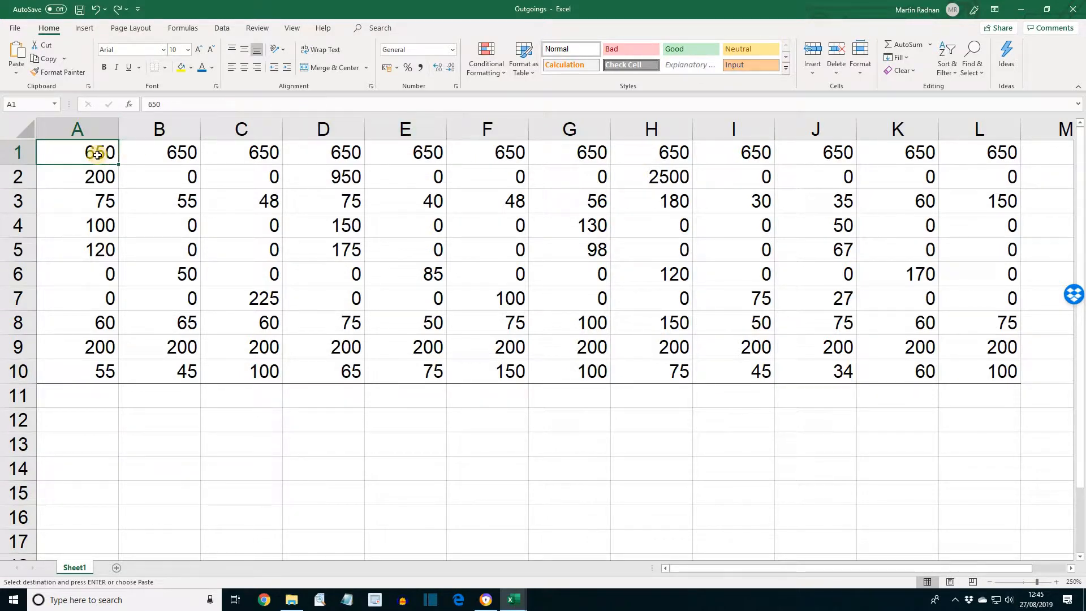
- Copy range A1:L10 from the Outgoings workbook and paste it into the Finances workbook starting at cell B5
{"action": "left_click_drag", "start_coordinate": [96, 153], "coordinate": [962, 374]}
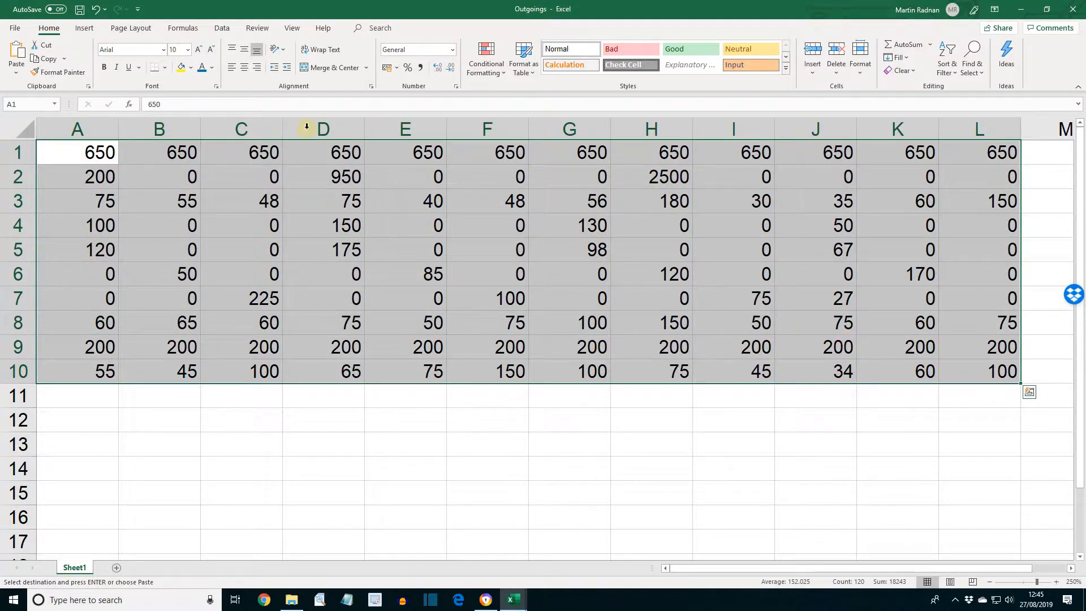
{"action": "left_click", "coordinate": [47, 61]}
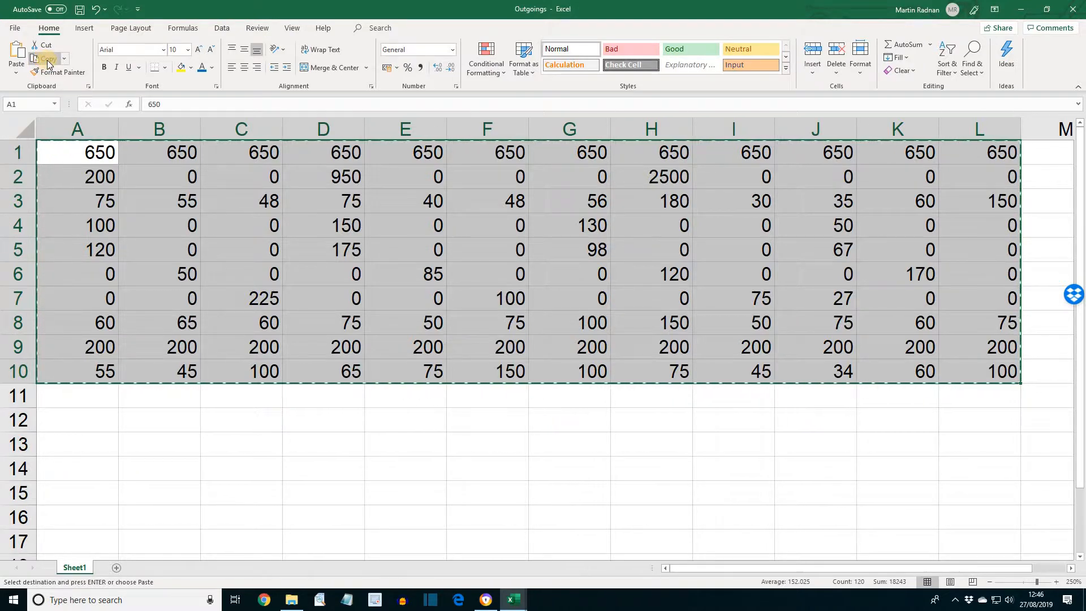
{"action": "left_click", "coordinate": [513, 601]}
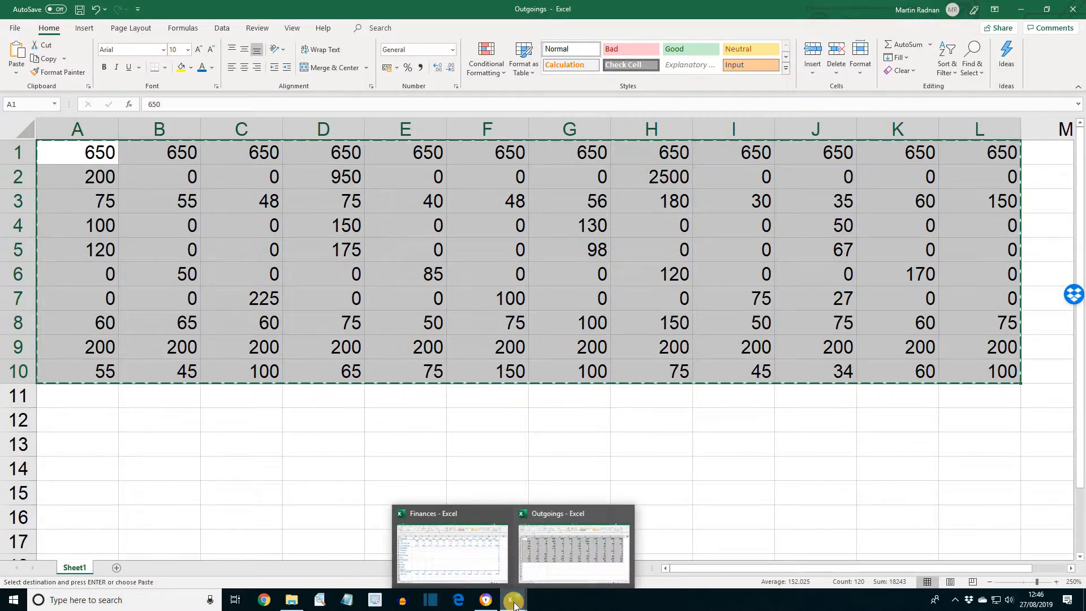
{"action": "left_click", "coordinate": [514, 603]}
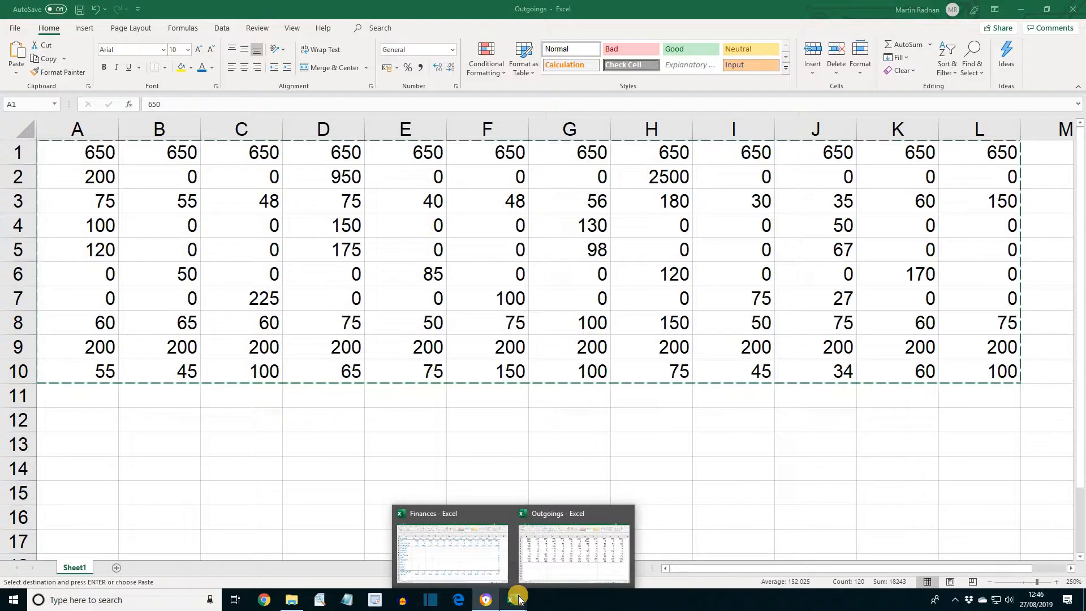
{"action": "left_click", "coordinate": [463, 553]}
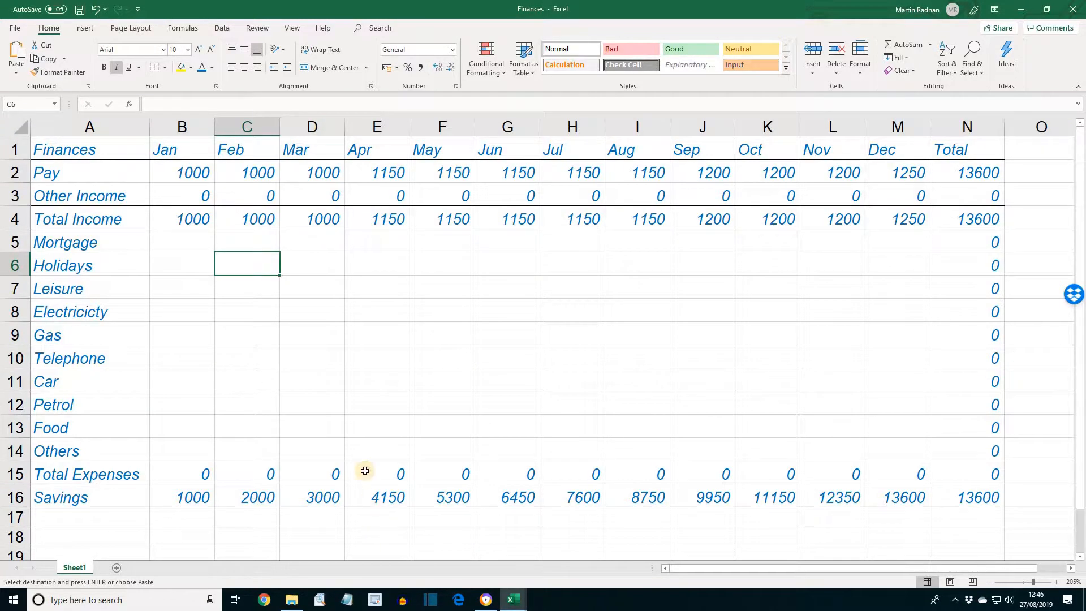
{"action": "left_click", "coordinate": [182, 244]}
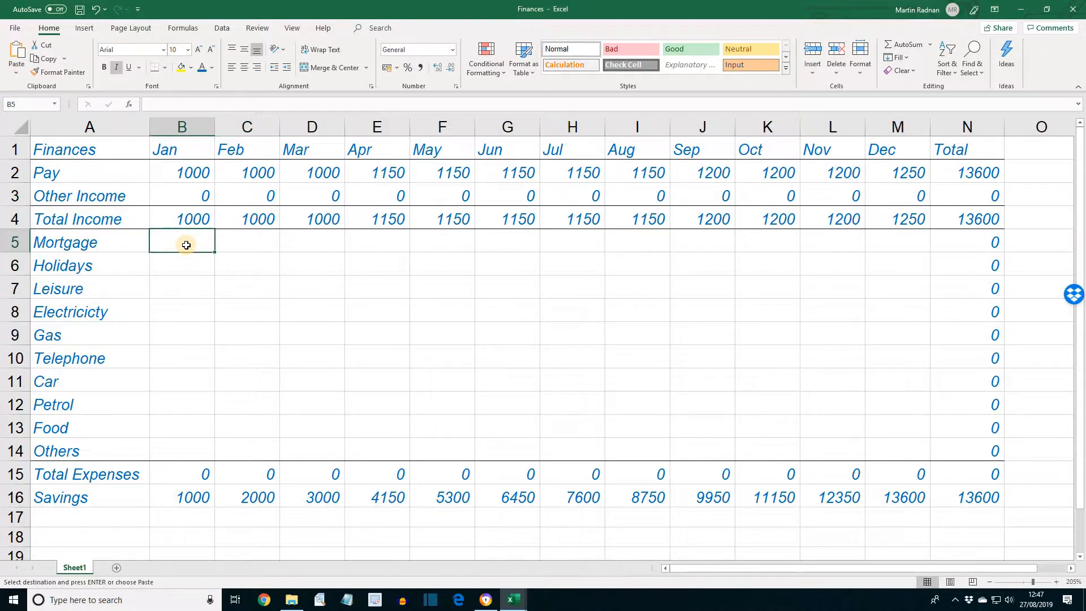
{"action": "left_click", "coordinate": [17, 57]}
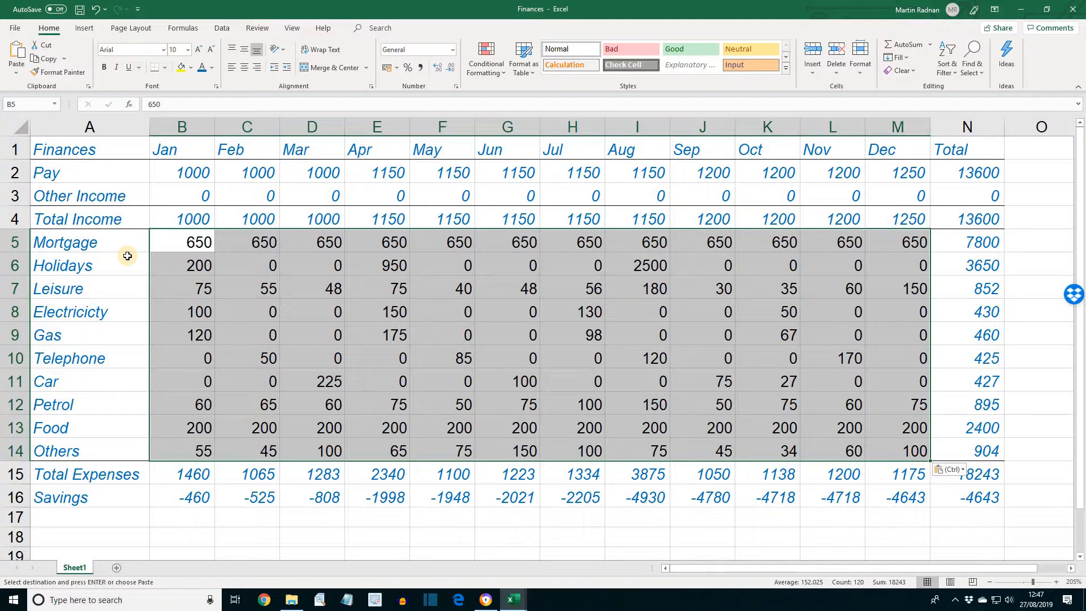
- Open the Income workbook from the Data Files folder and copy its range A1:L2
{"action": "left_click", "coordinate": [292, 599]}
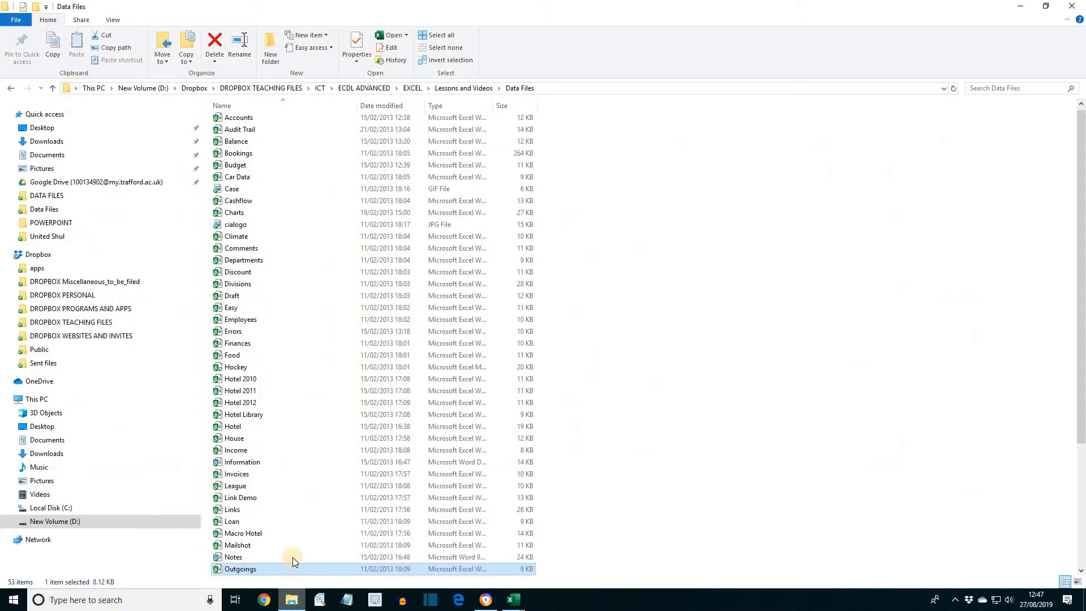
{"action": "double_click", "coordinate": [240, 450]}
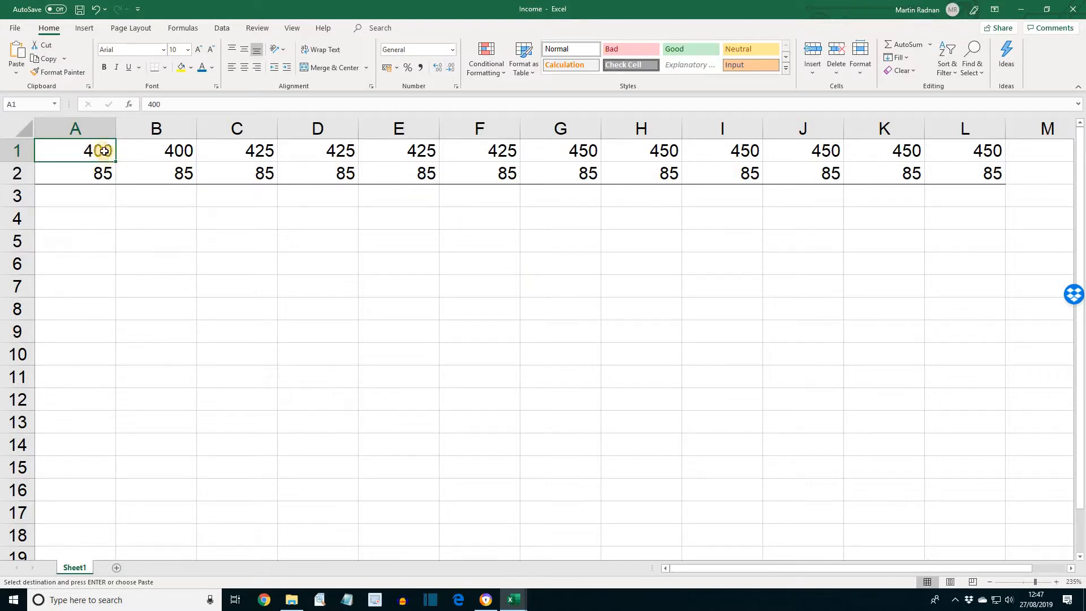
{"action": "left_click_drag", "start_coordinate": [111, 155], "coordinate": [986, 176]}
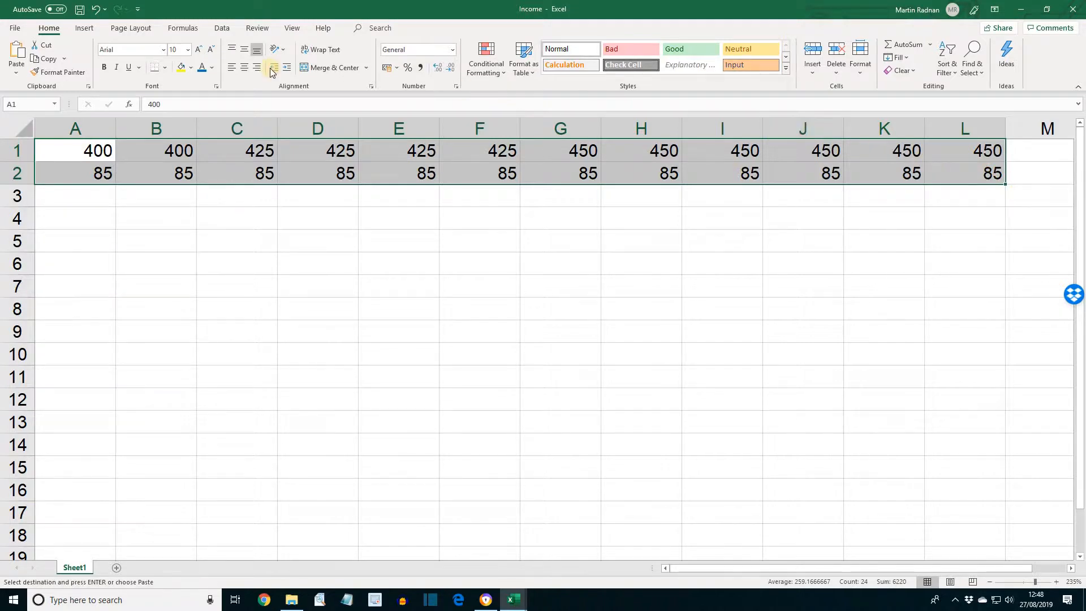
{"action": "left_click", "coordinate": [50, 60]}
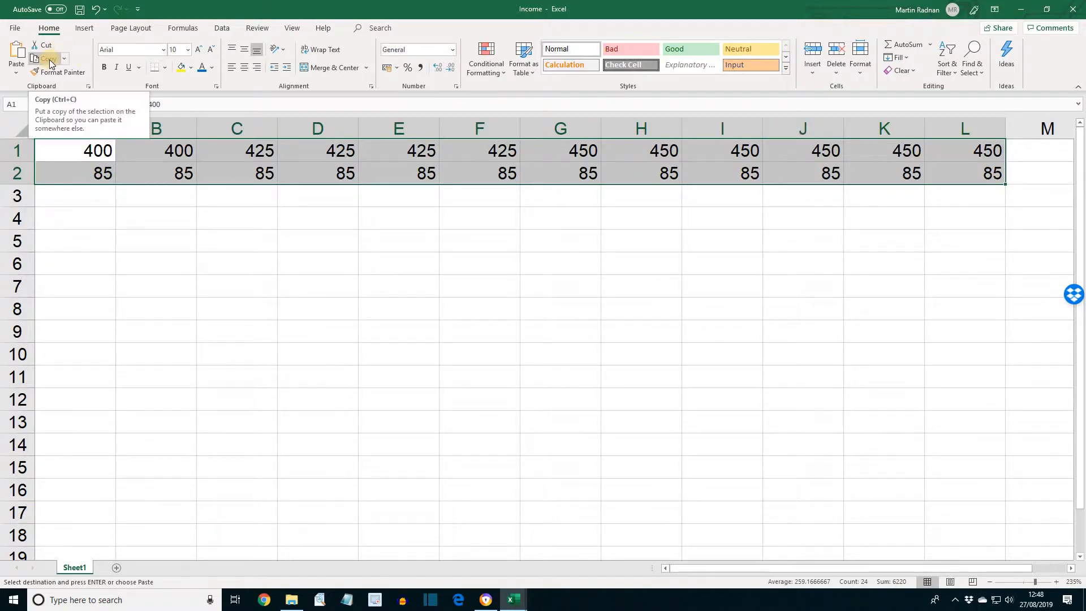
{"action": "left_click", "coordinate": [50, 61]}
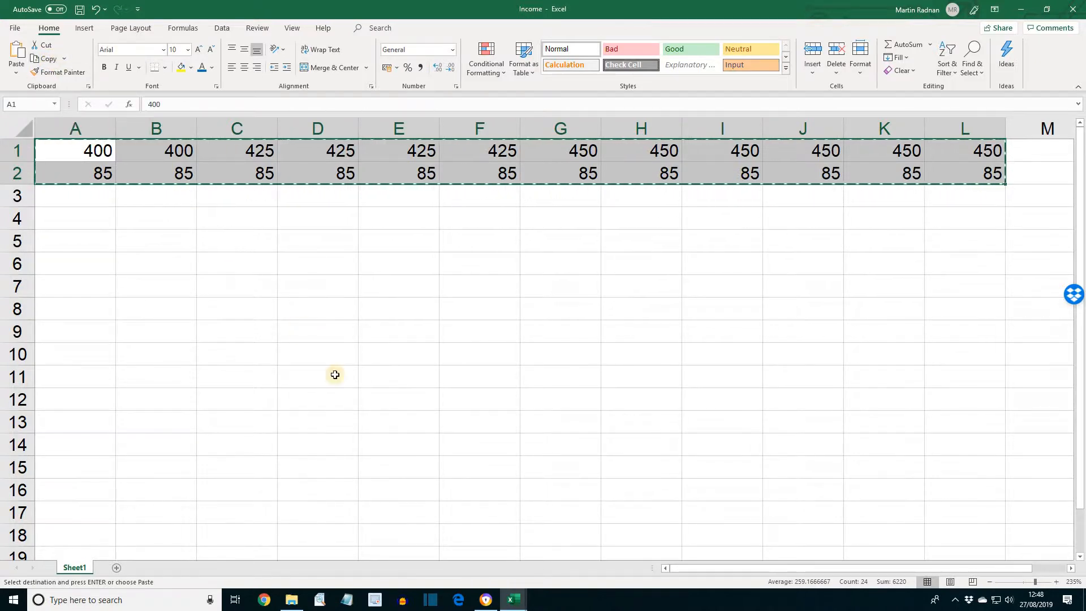
- Add the copied income figures to the Finances workbook's existing values from cell B2, using Paste Special with the Add operation
{"action": "left_click", "coordinate": [513, 599]}
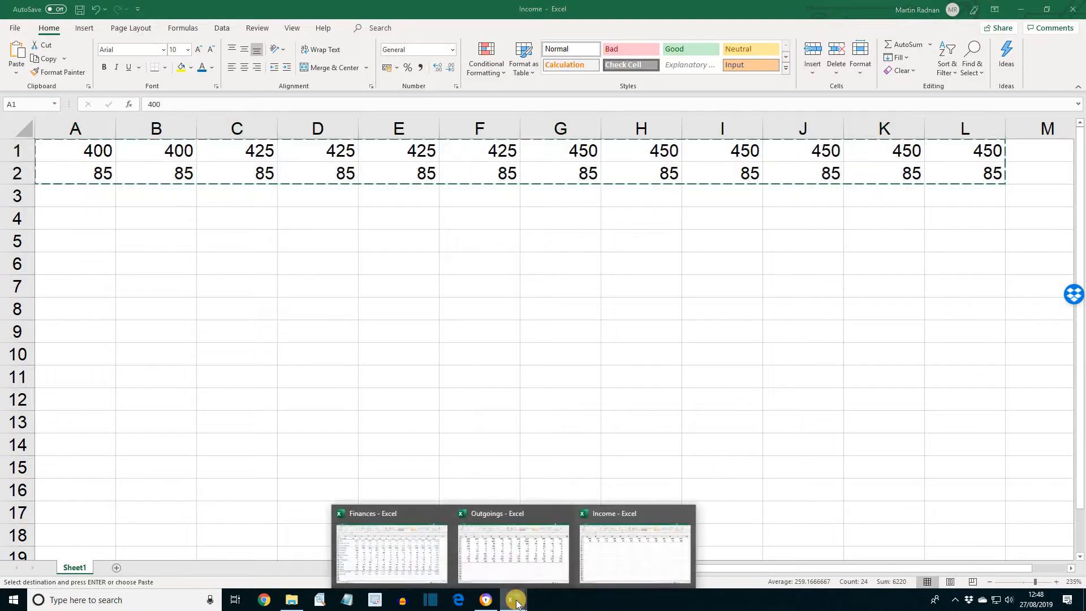
{"action": "left_click", "coordinate": [402, 538]}
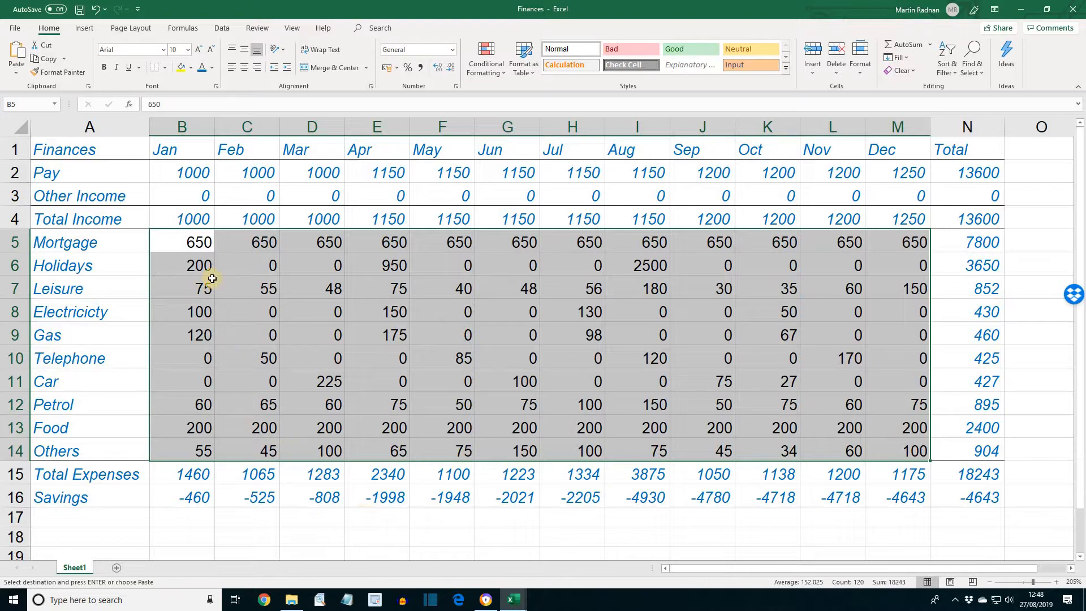
{"action": "left_click", "coordinate": [176, 178]}
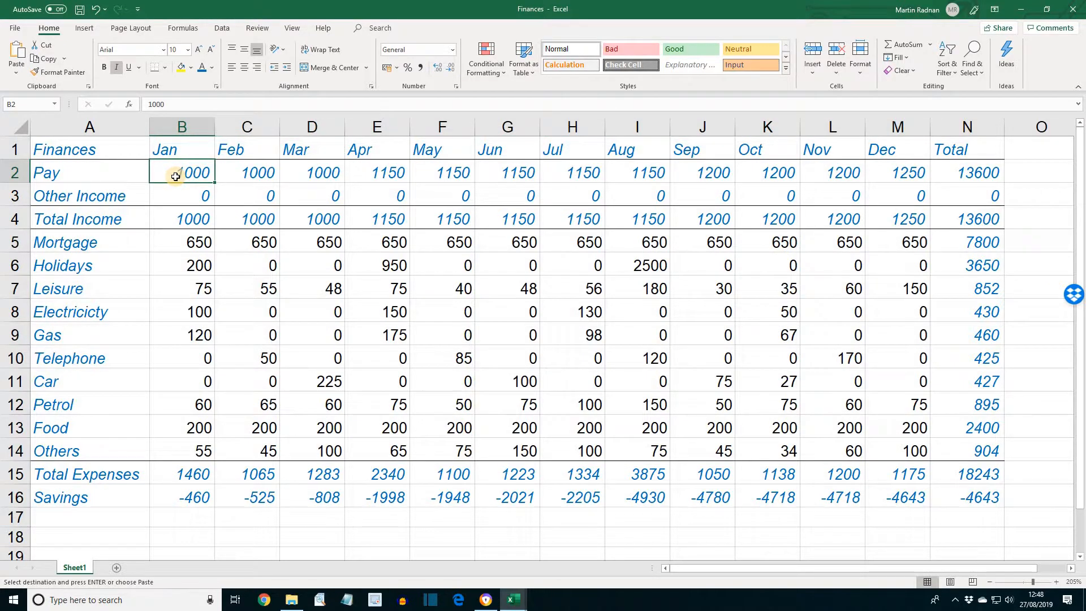
{"action": "left_click", "coordinate": [14, 72]}
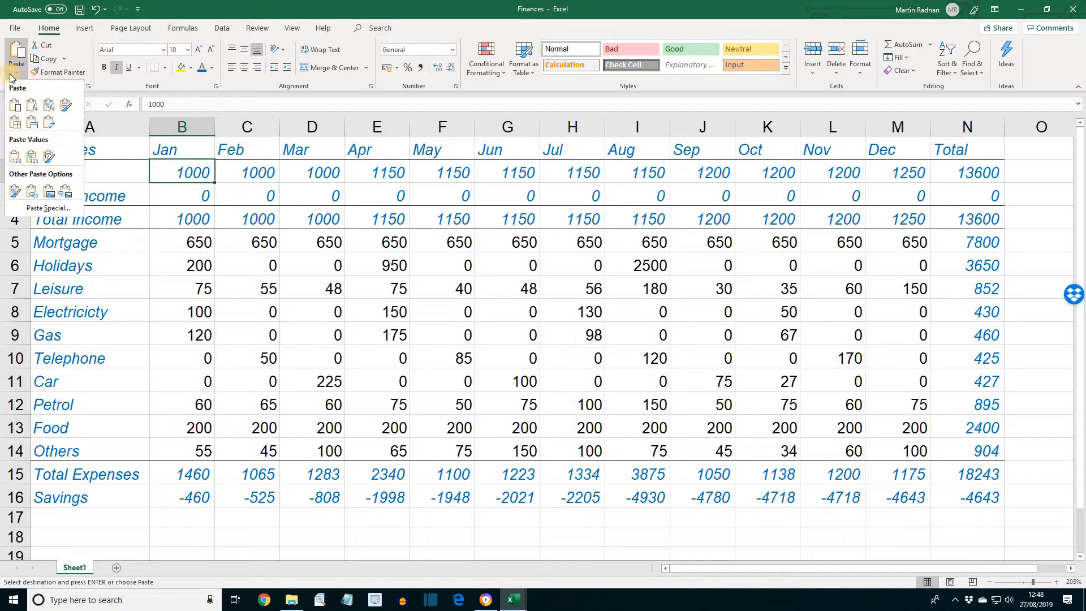
{"action": "left_click", "coordinate": [50, 209]}
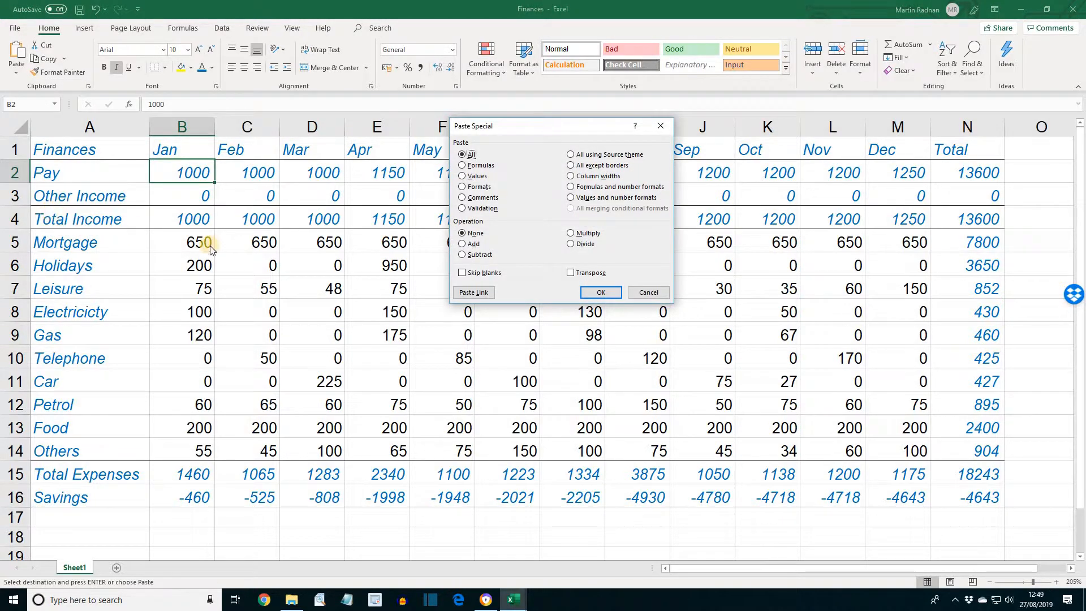
{"action": "left_click", "coordinate": [462, 244]}
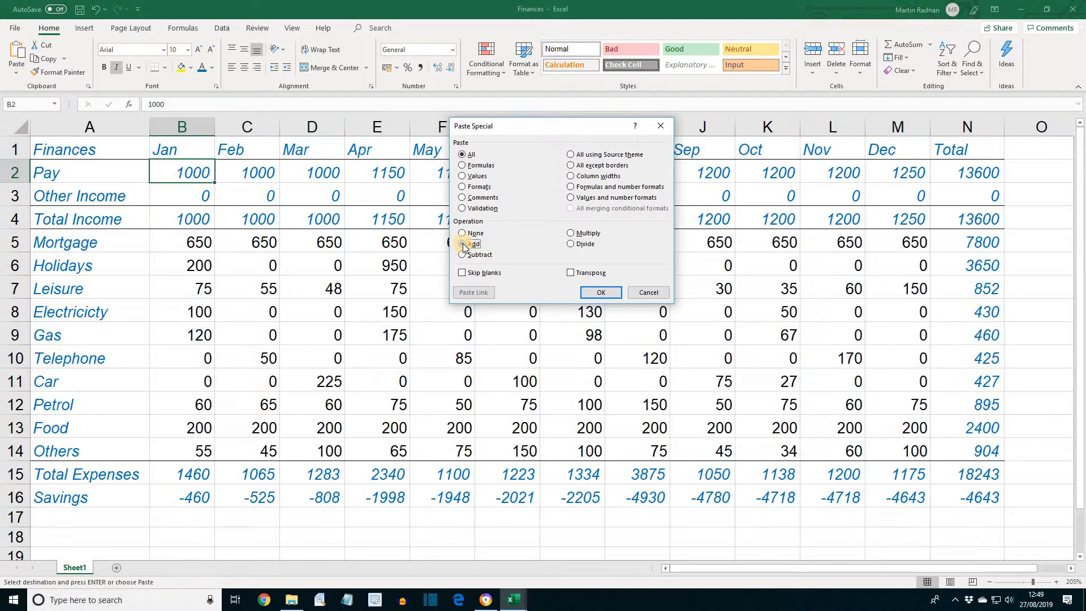
{"action": "left_click", "coordinate": [603, 293]}
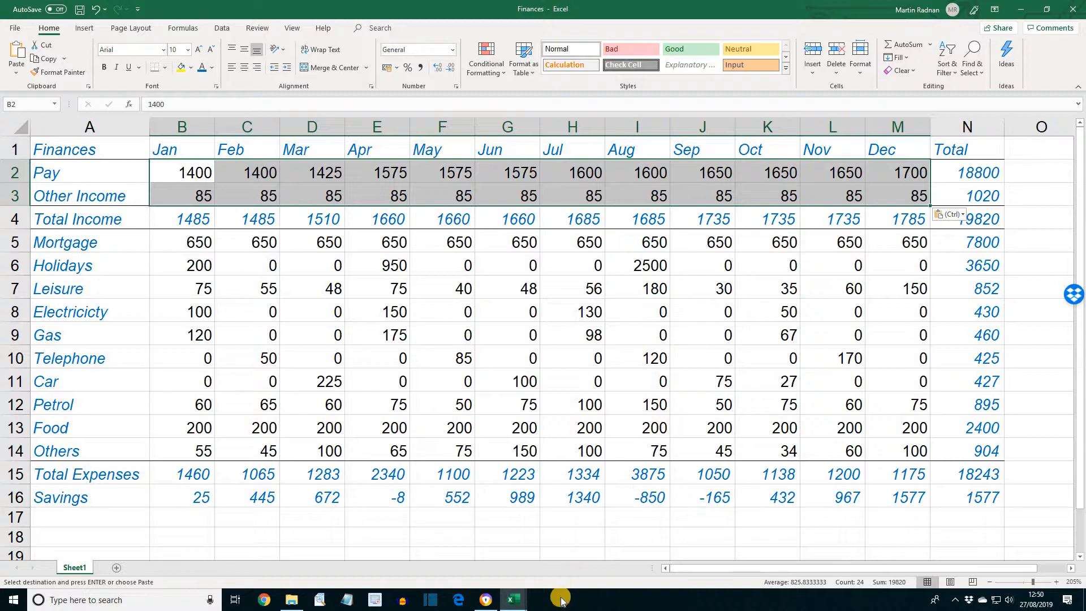
- Examine the January formulas for Total Income, Total Expenses and Savings in cells B4, B15 and B16 of the Finances workbook
{"action": "left_click", "coordinate": [523, 603]}
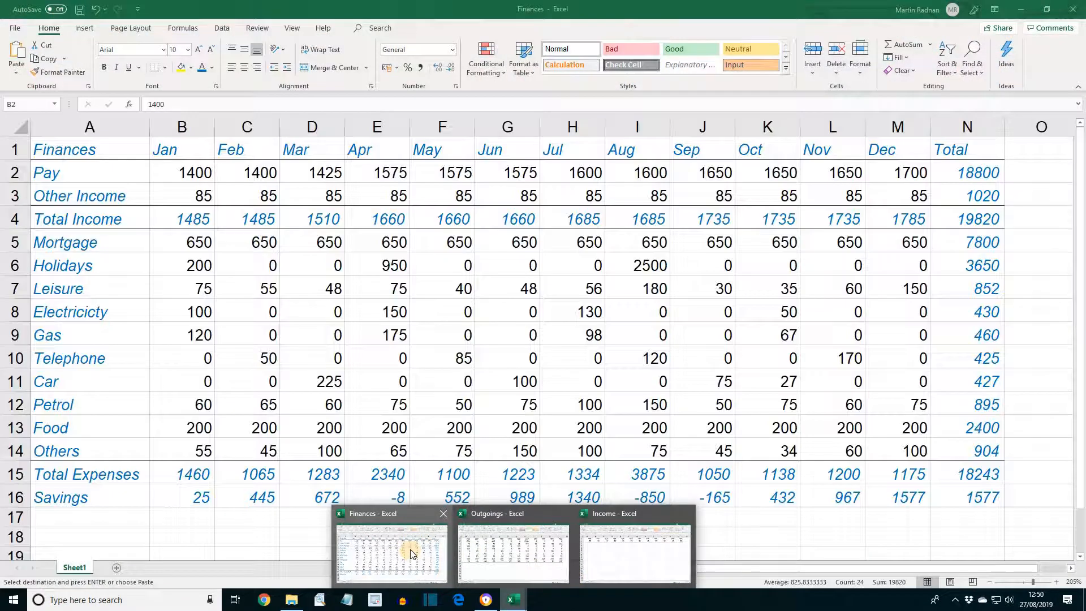
{"action": "left_click", "coordinate": [412, 543]}
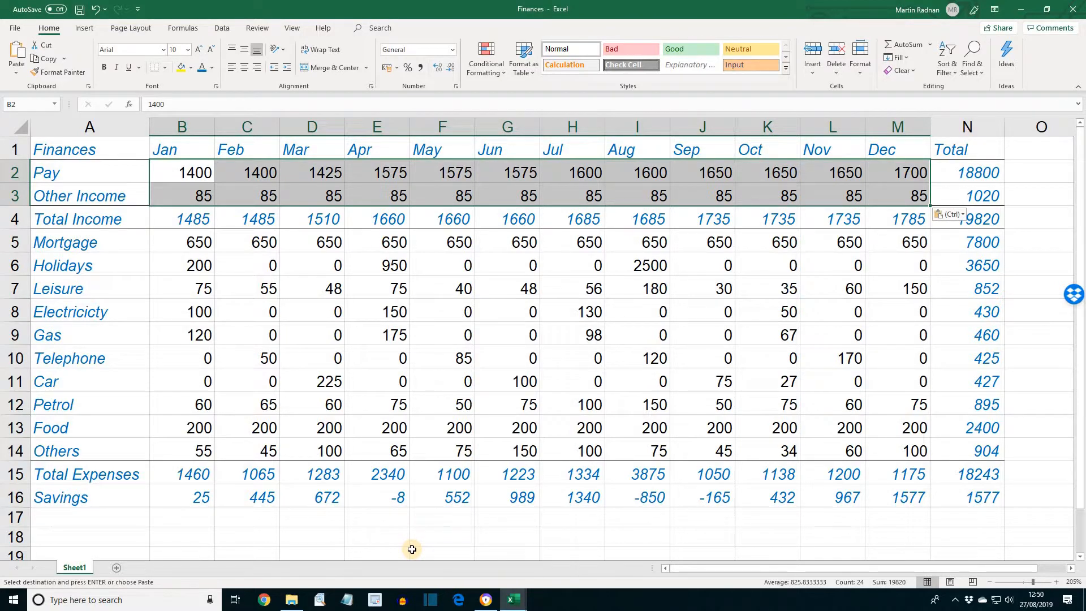
{"action": "left_click", "coordinate": [186, 218]}
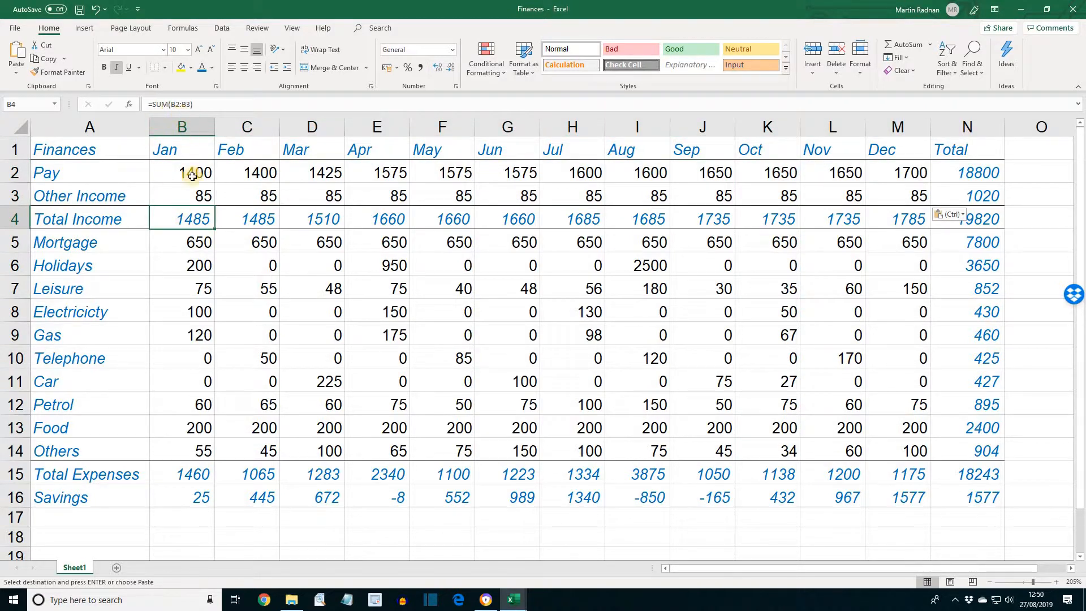
{"action": "left_click", "coordinate": [199, 475]}
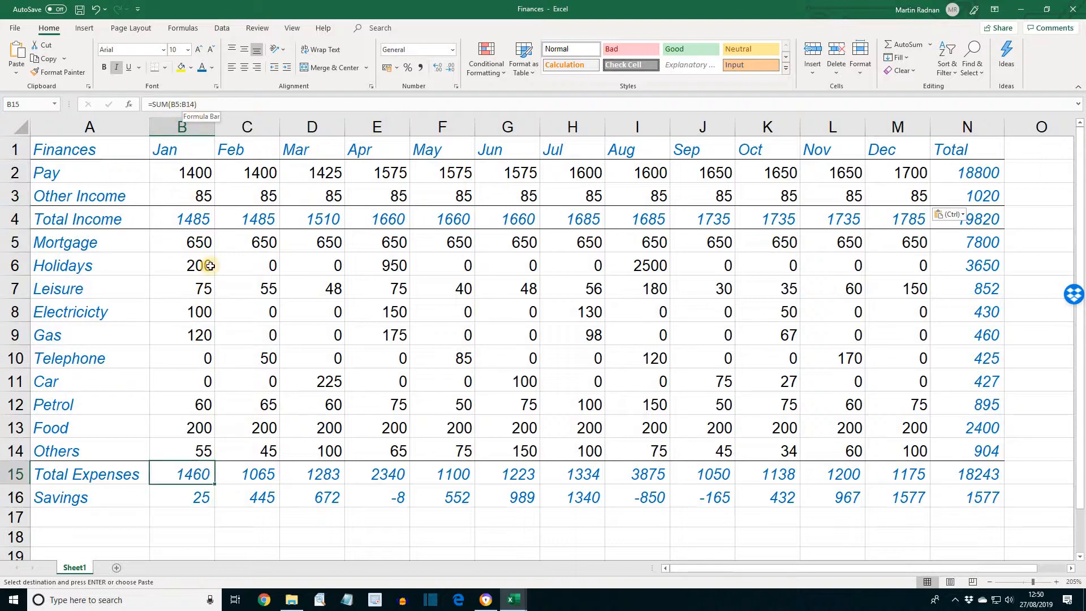
{"action": "left_click", "coordinate": [204, 493]}
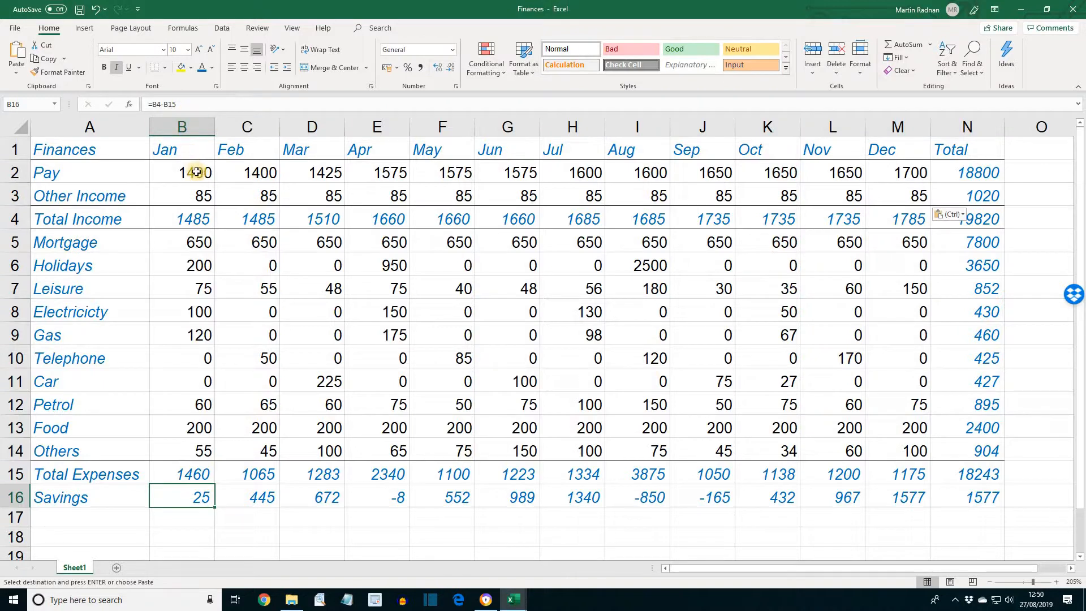
- Copy the January range B2:B16 and paste it back over itself as Values only with Paste Special
{"action": "left_click_drag", "start_coordinate": [195, 172], "coordinate": [209, 494]}
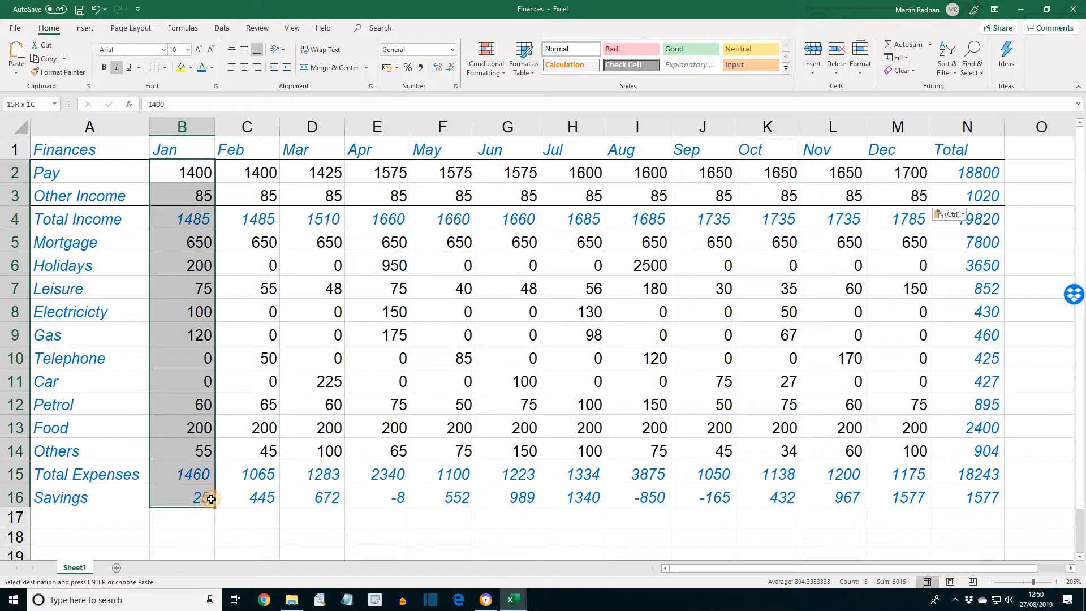
{"action": "left_click", "coordinate": [50, 60]}
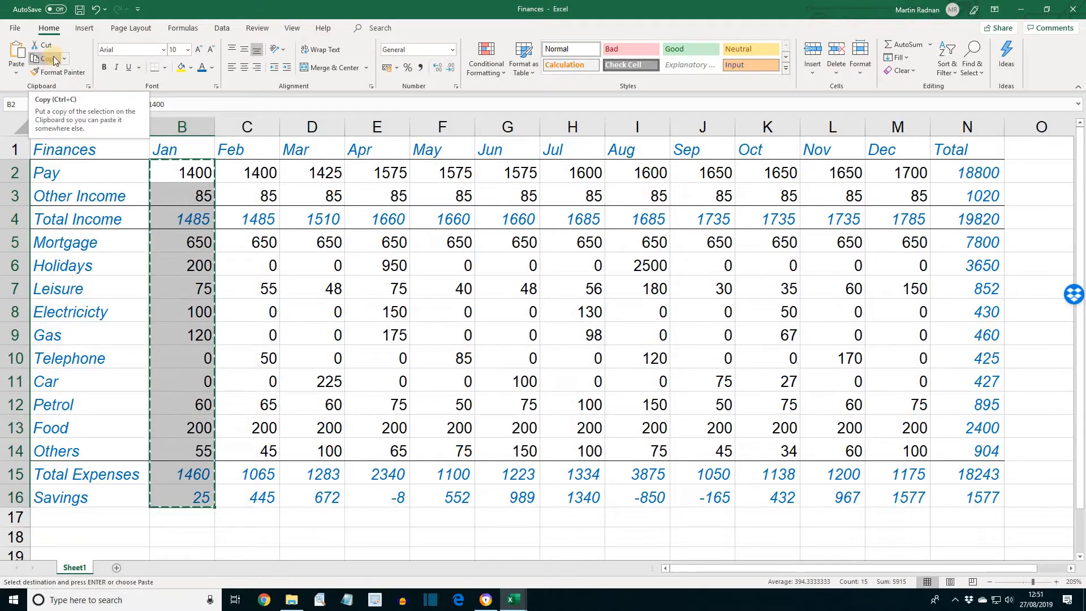
{"action": "left_click", "coordinate": [16, 74]}
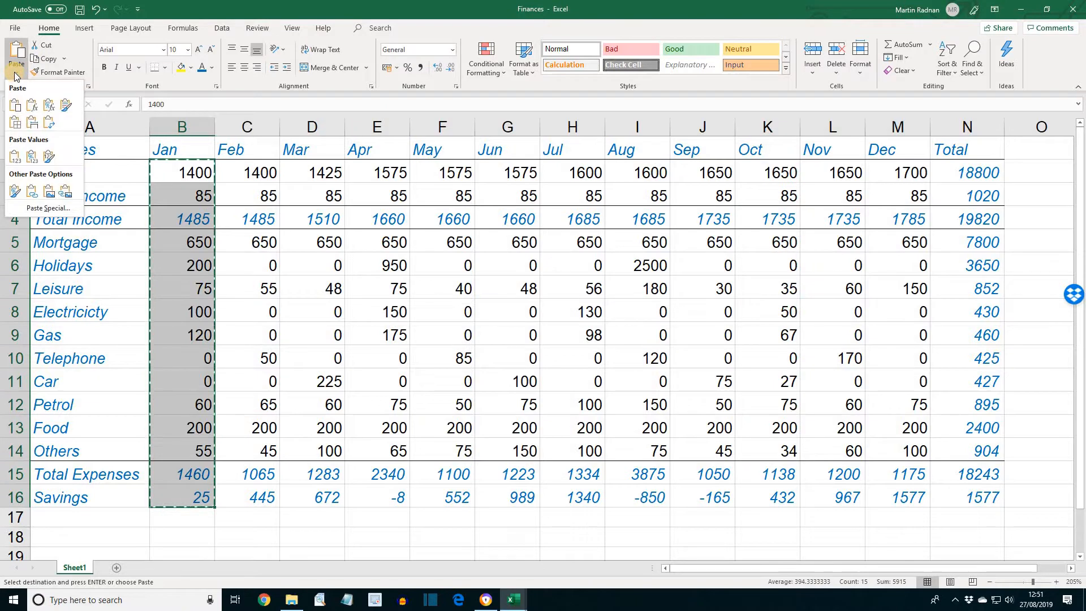
{"action": "left_click", "coordinate": [49, 209]}
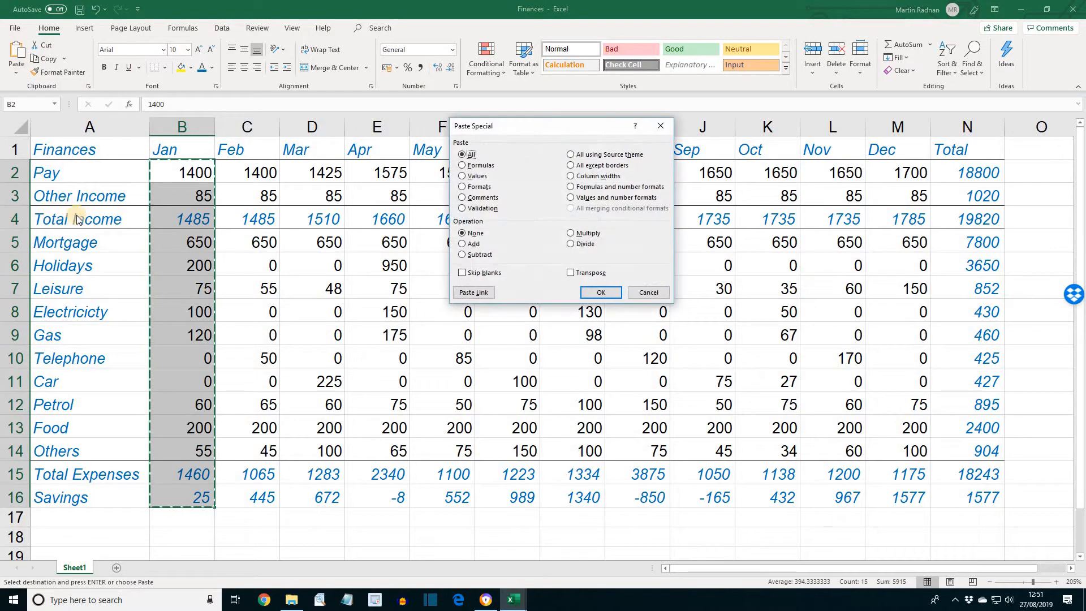
{"action": "left_click", "coordinate": [462, 176]}
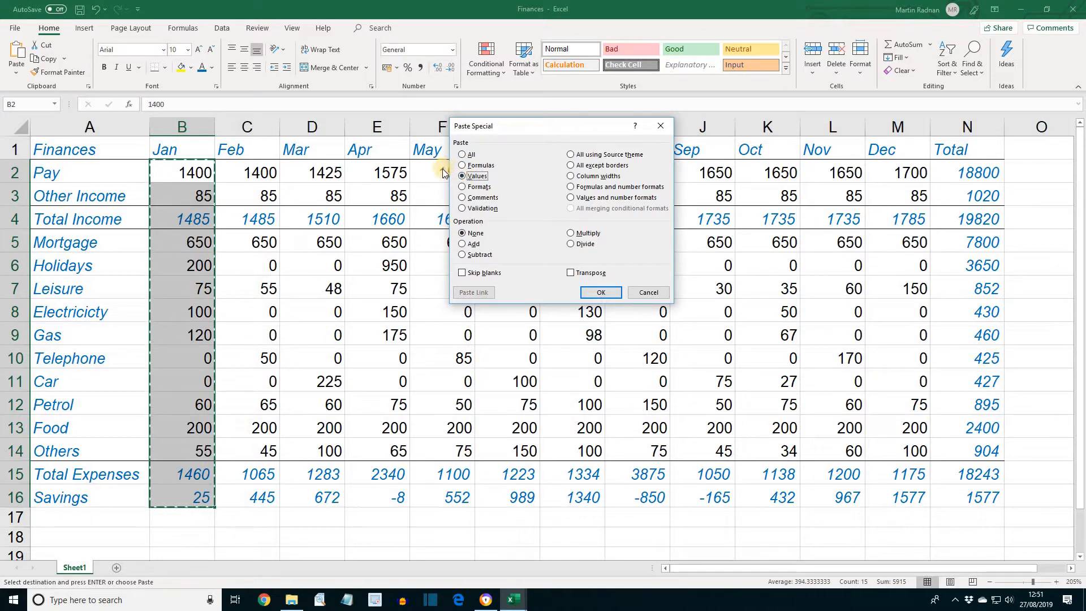
{"action": "left_click", "coordinate": [599, 295]}
- Inspect the contents of the January Total Income, Total Expenses and Savings cells B4, B15 and B16
{"action": "left_click", "coordinate": [459, 213]}
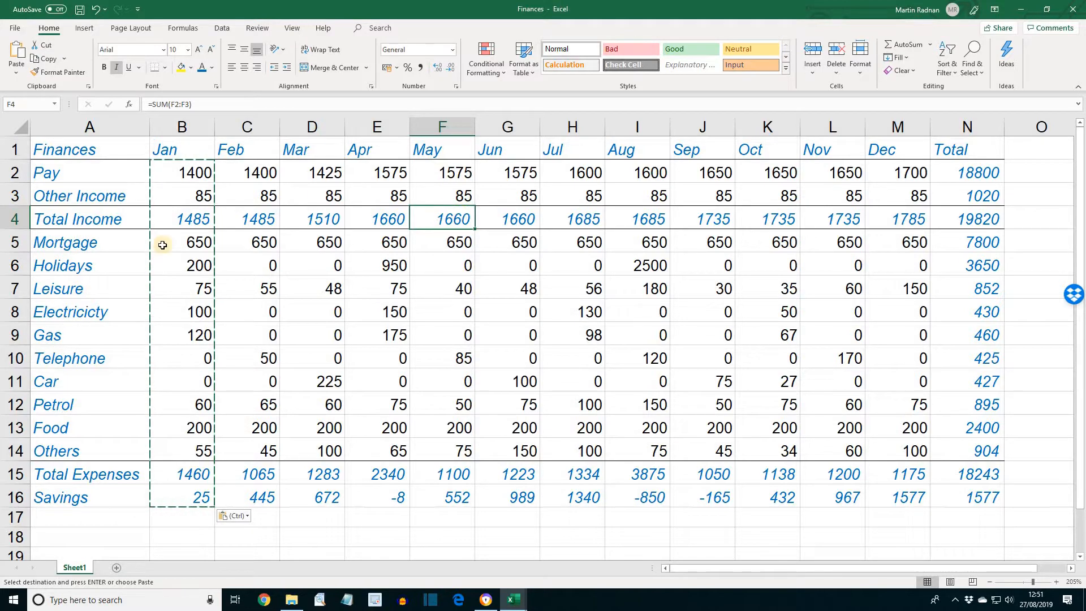
{"action": "left_click", "coordinate": [194, 220]}
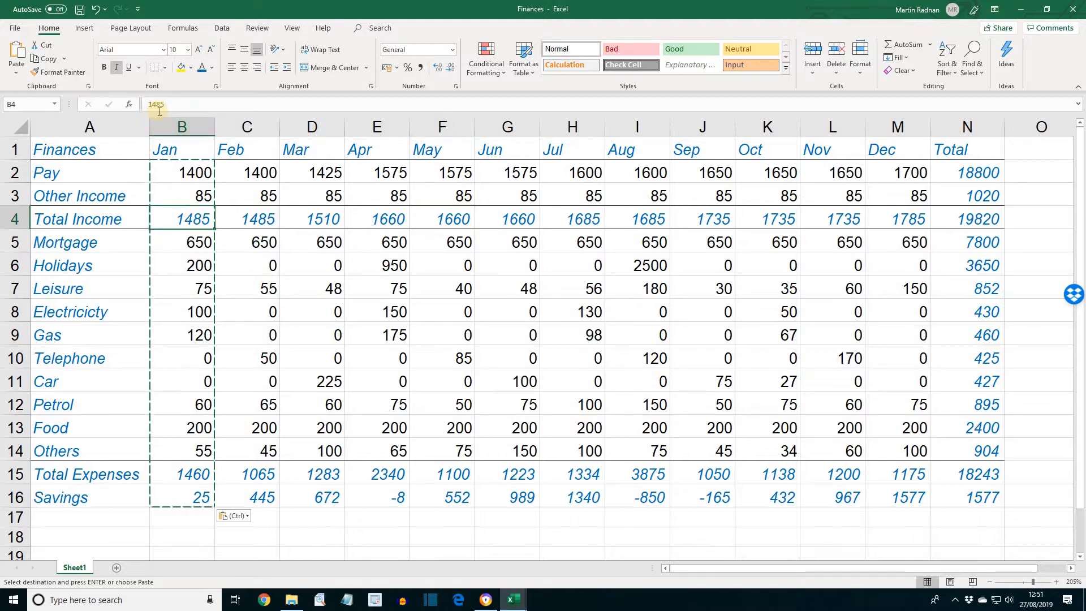
{"action": "left_click", "coordinate": [178, 474]}
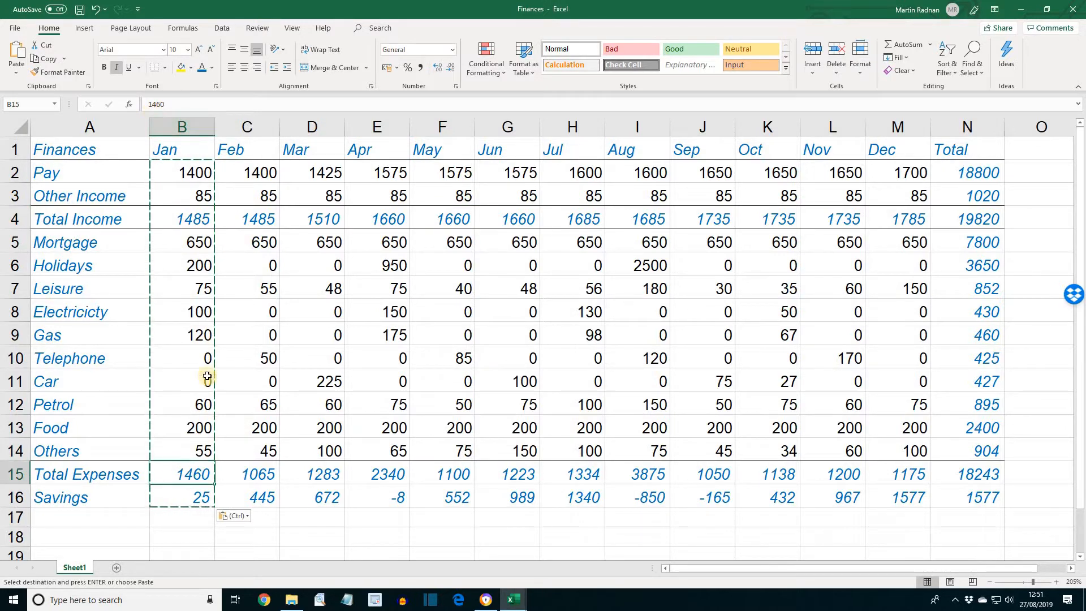
{"action": "left_click", "coordinate": [182, 499]}
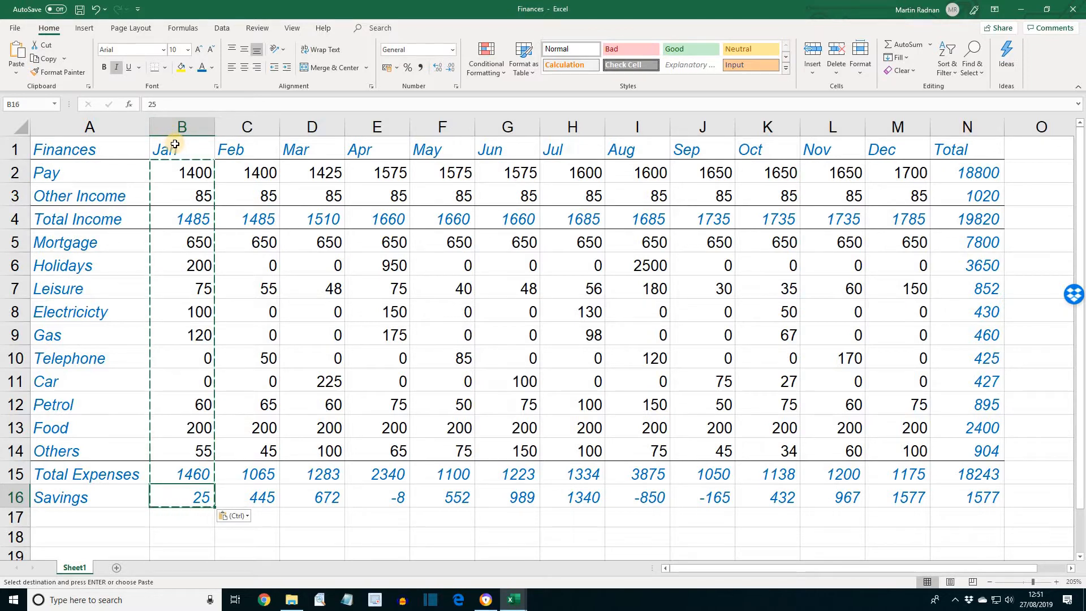
- Save the workbook as Finances2 in the Data Files folder on This PC and close it
{"action": "left_click", "coordinate": [11, 27]}
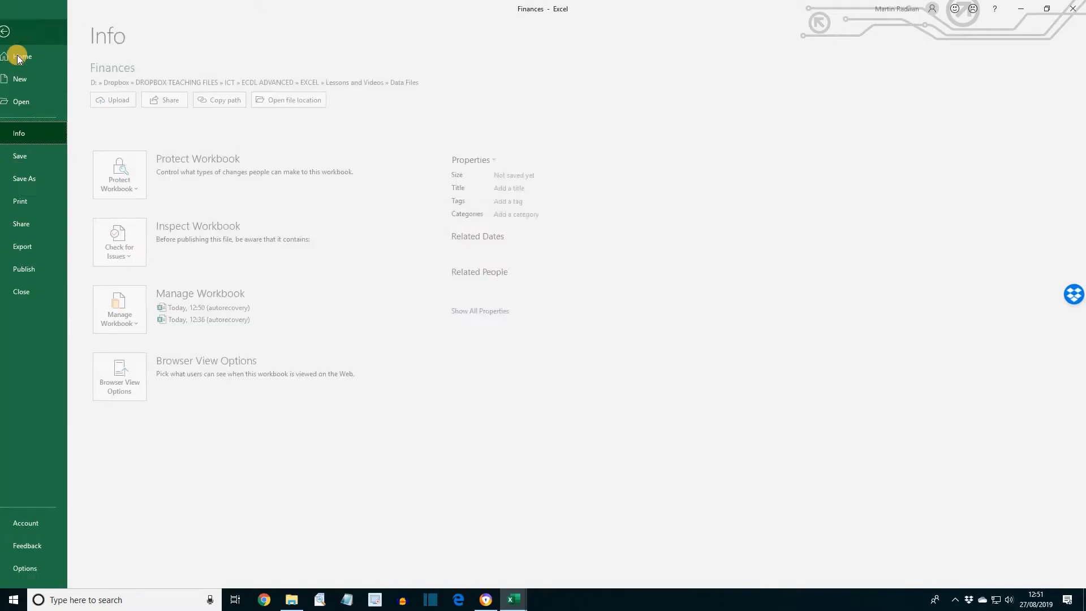
{"action": "left_click", "coordinate": [38, 179]}
{"action": "left_click", "coordinate": [187, 212]}
{"action": "left_click", "coordinate": [345, 86]}
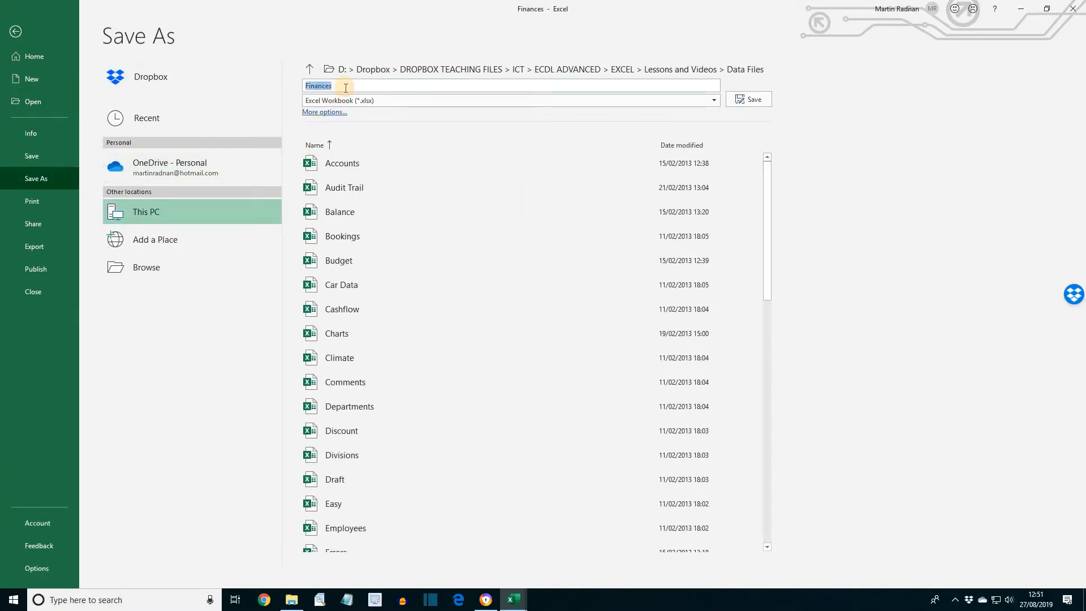
{"action": "left_click", "coordinate": [346, 87]}
{"action": "type", "text": "2"}
{"action": "left_click", "coordinate": [752, 99]}
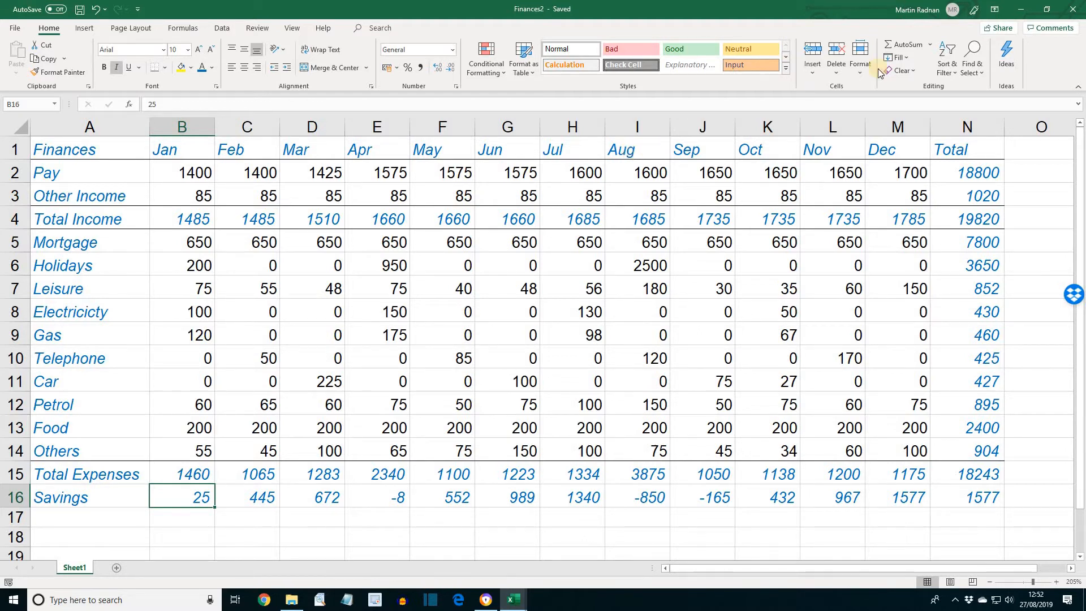
{"action": "left_click", "coordinate": [1073, 9]}
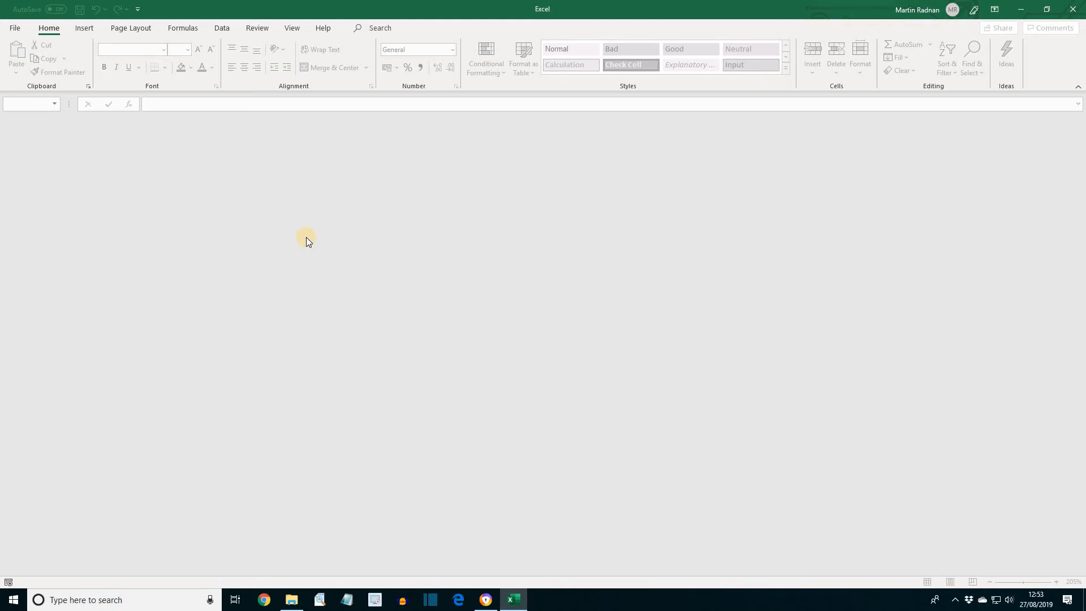
{"action": "key", "text": "F10"}
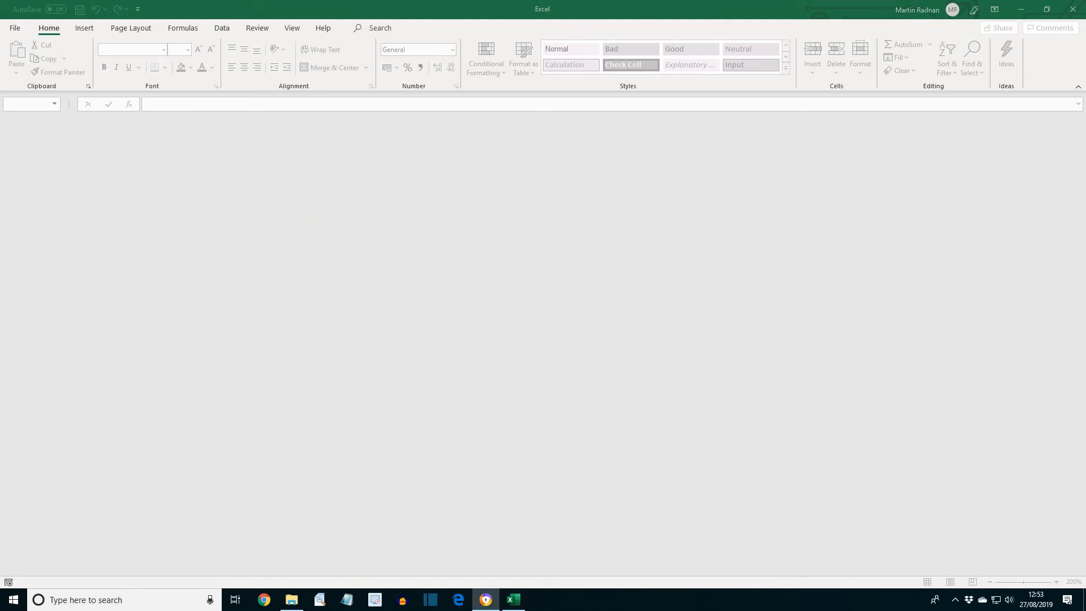